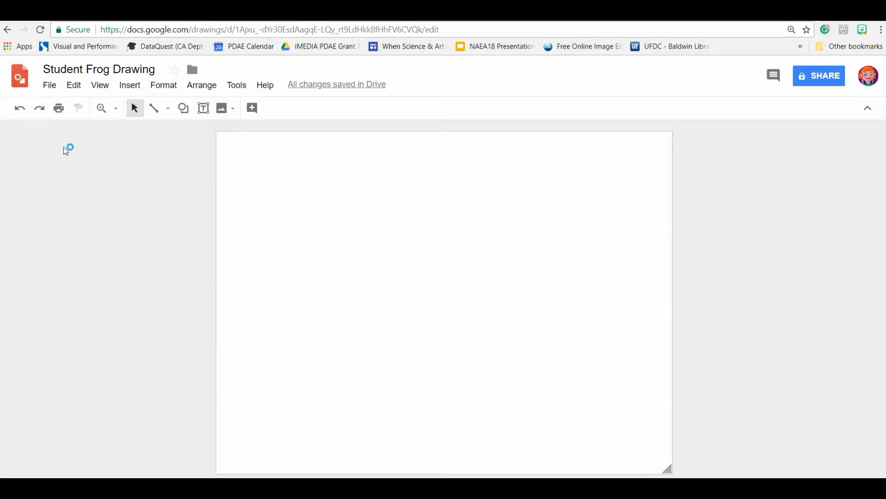
left_click(50, 88)
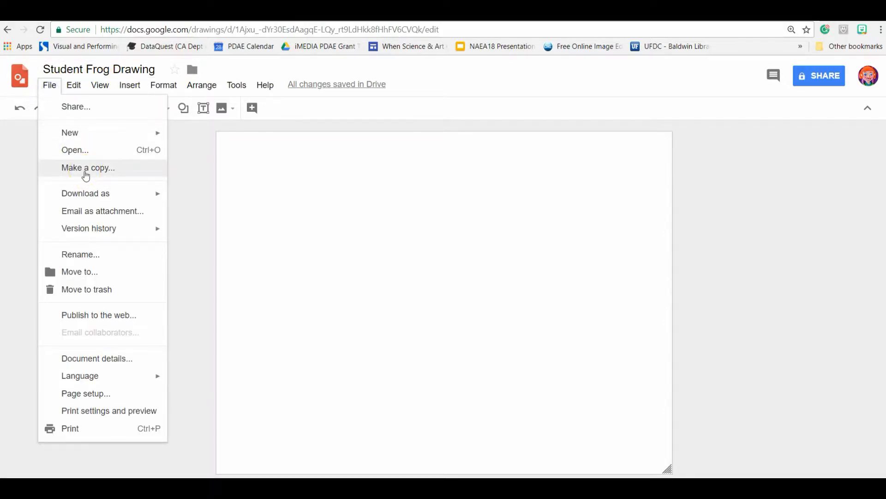
left_click(200, 171)
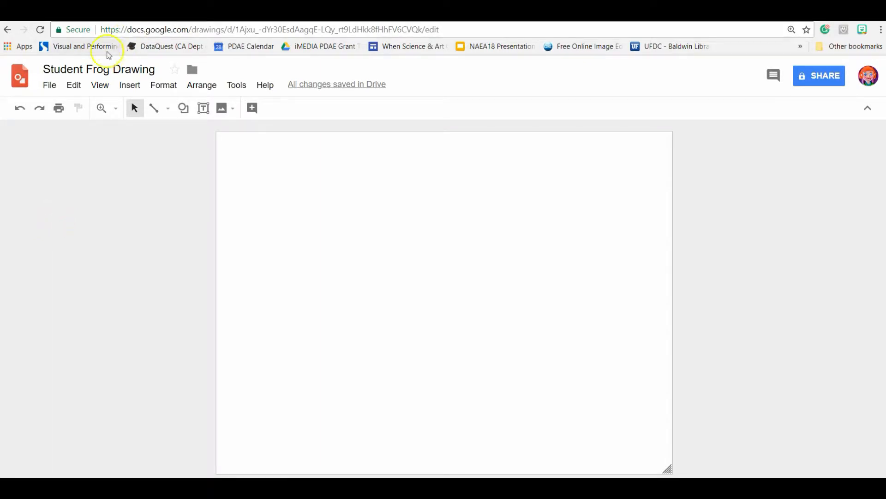
Step: Replace the word "Student" in the drawing's title with the student's first name, keeping "Frog Drawing"
left_click(79, 68)
left_click_drag(80, 68, 36, 68)
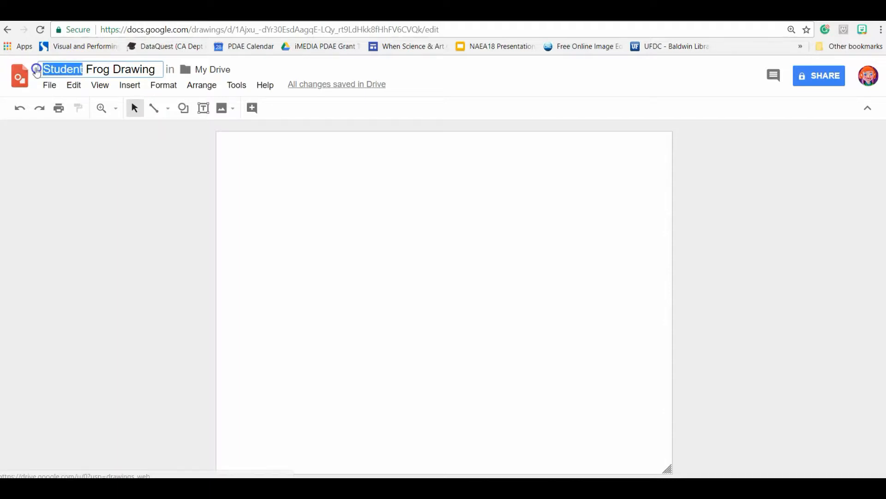
type("Amy")
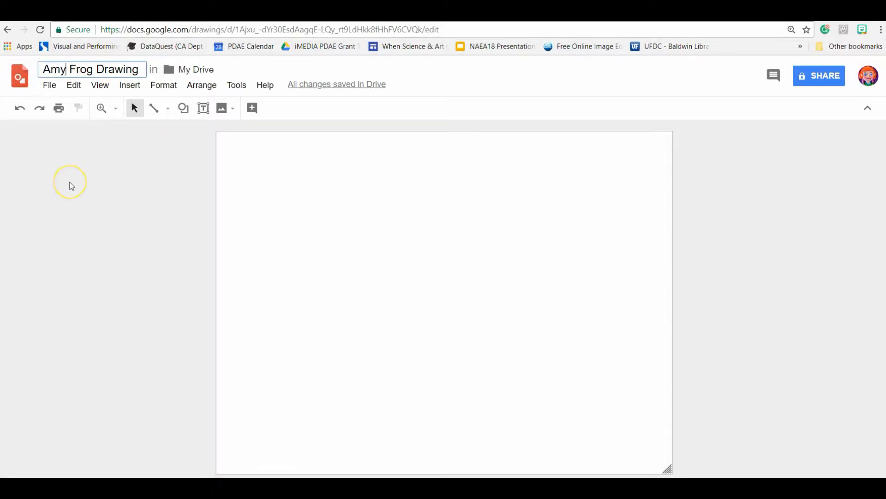
left_click(79, 207)
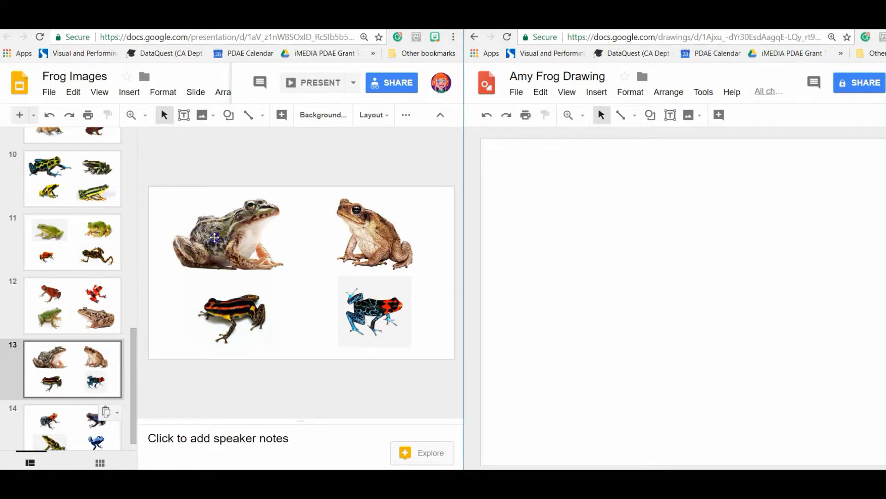
Step: Copy the green spotted frog photo with the white belly from slide 13 of the Frog Images presentation
left_click(215, 236)
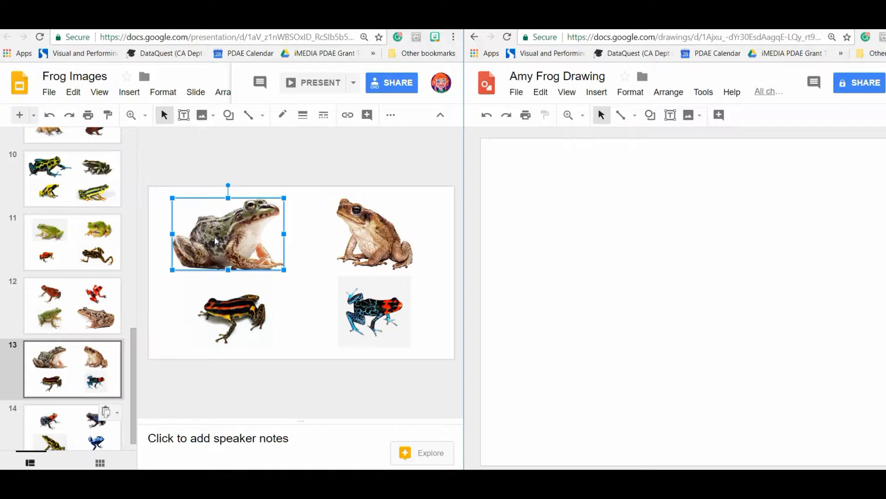
right_click(215, 240)
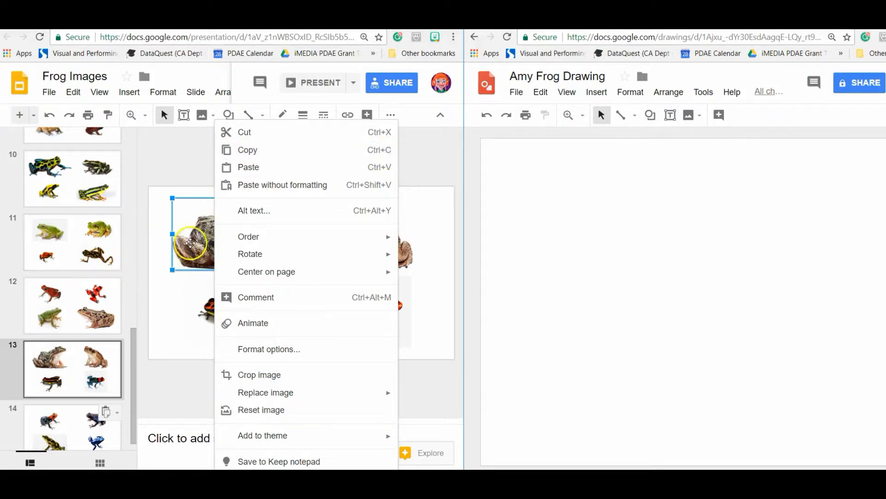
left_click(191, 243)
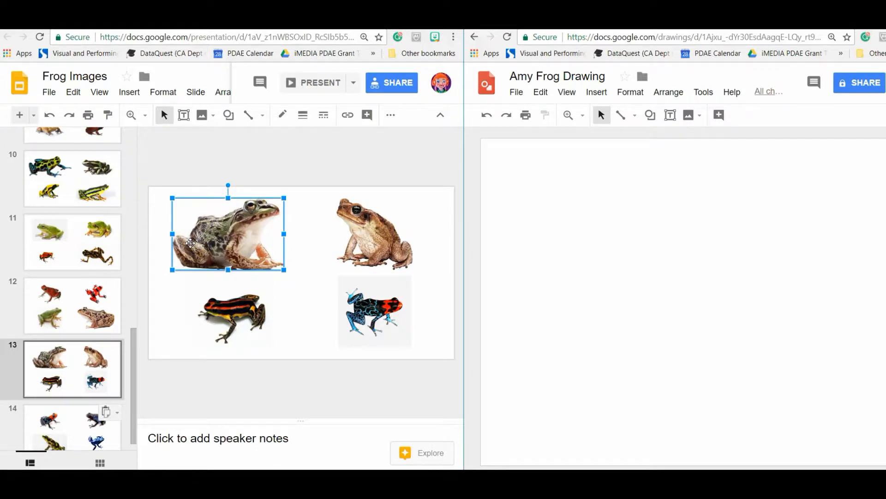
right_click(240, 232)
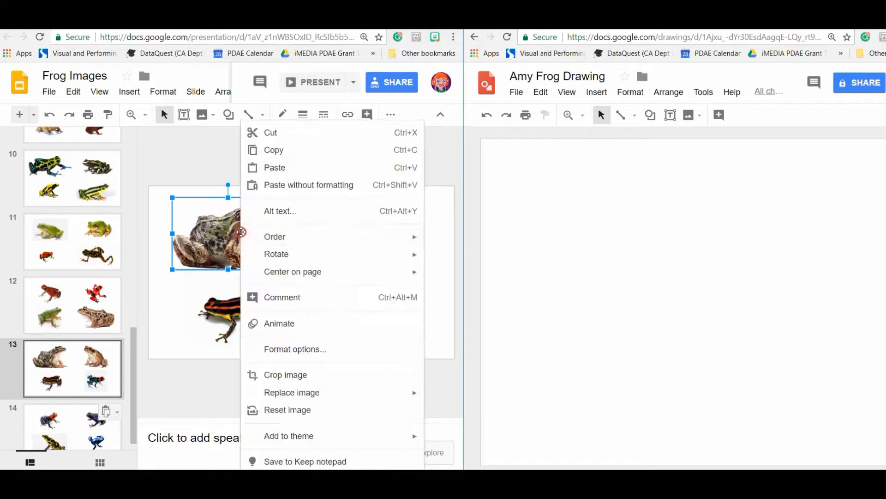
left_click(198, 295)
left_click(219, 240)
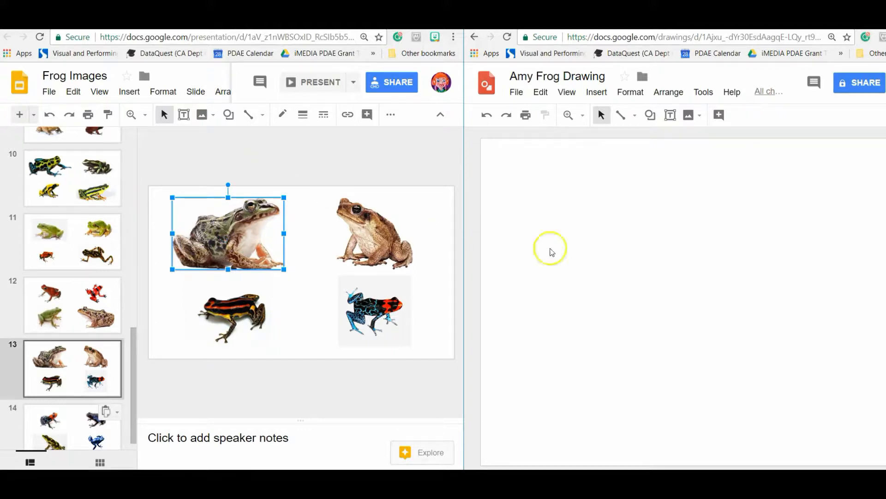
Step: Paste the copied frog photo onto the blank canvas of the frog drawing
left_click(680, 257)
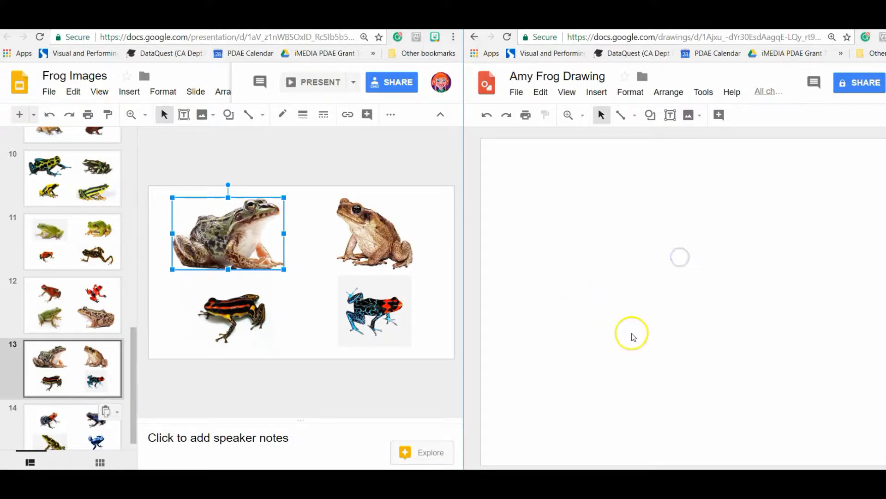
left_click(550, 294)
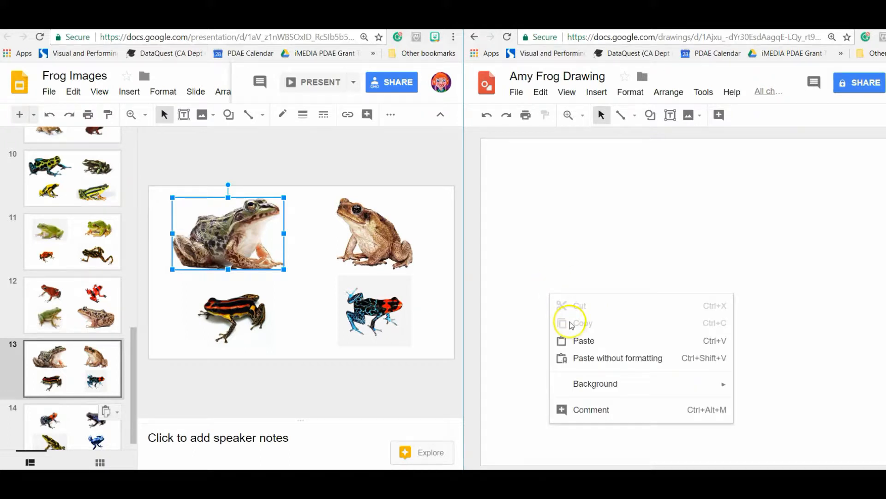
right_click(553, 264)
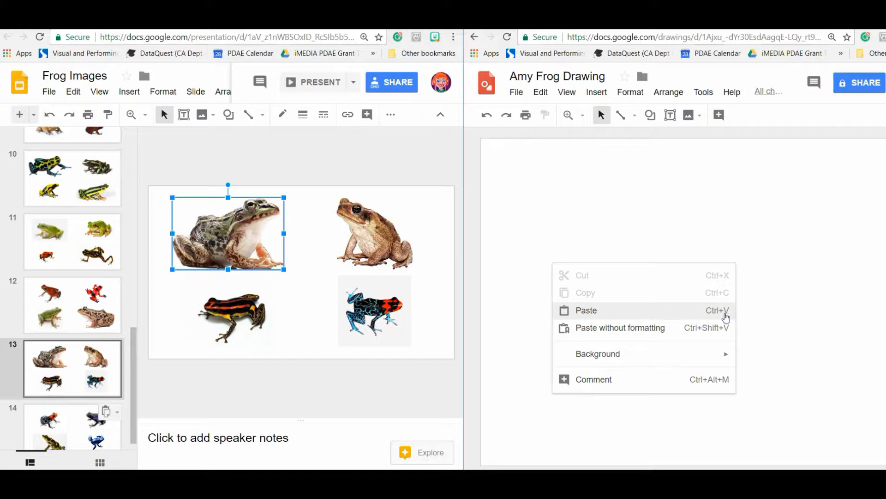
left_click(634, 241)
key("ctrl+v")
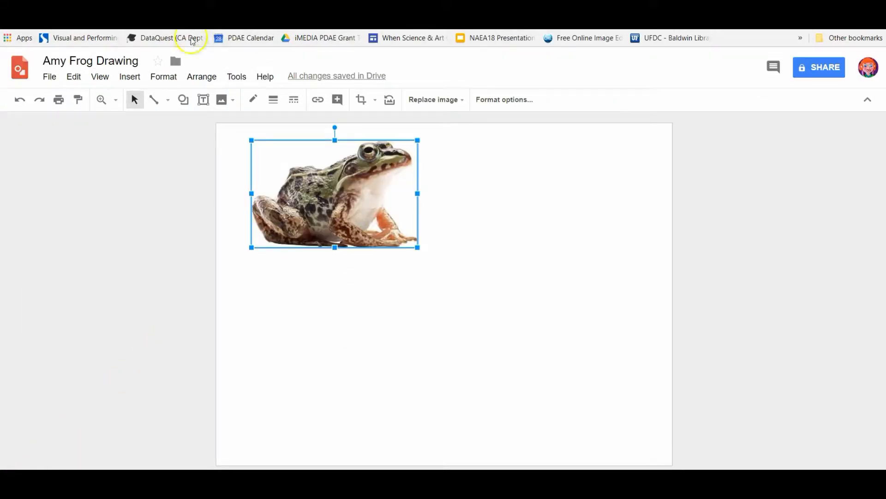
Step: Enlarge the frog photo until it nearly fills the canvas width, centre it on the page and deselect it
left_click_drag(418, 247, 578, 393)
left_click_drag(498, 291, 488, 319)
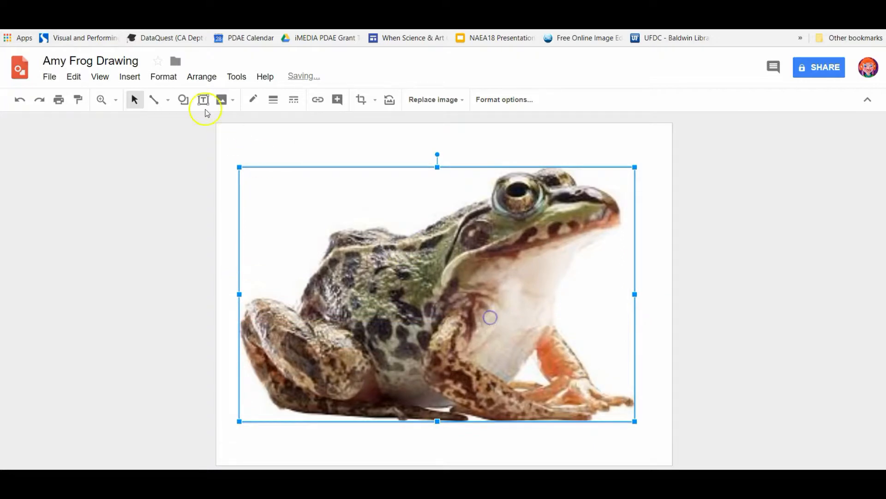
left_click_drag(240, 166, 219, 153)
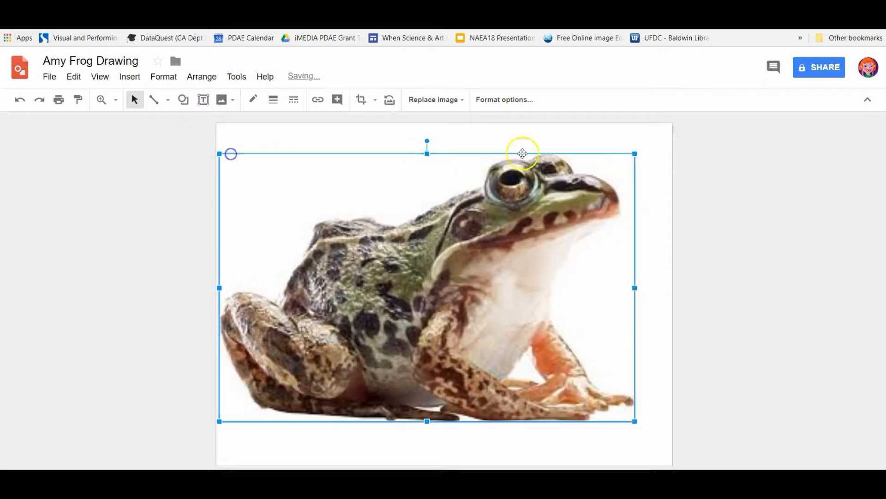
left_click_drag(635, 153, 669, 132)
left_click_drag(560, 209, 557, 232)
left_click(198, 190)
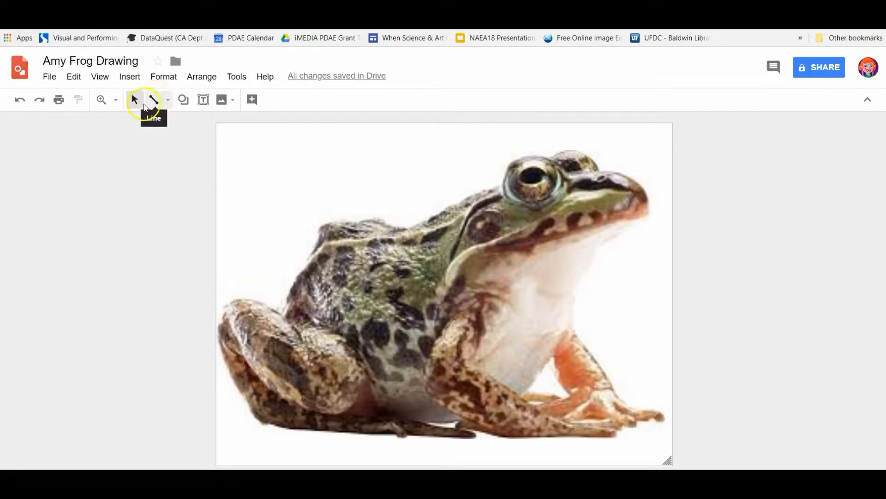
Step: Trace the outline of the frog's near eye with the Curve line tool, closing the shape at its starting point
left_click(156, 102)
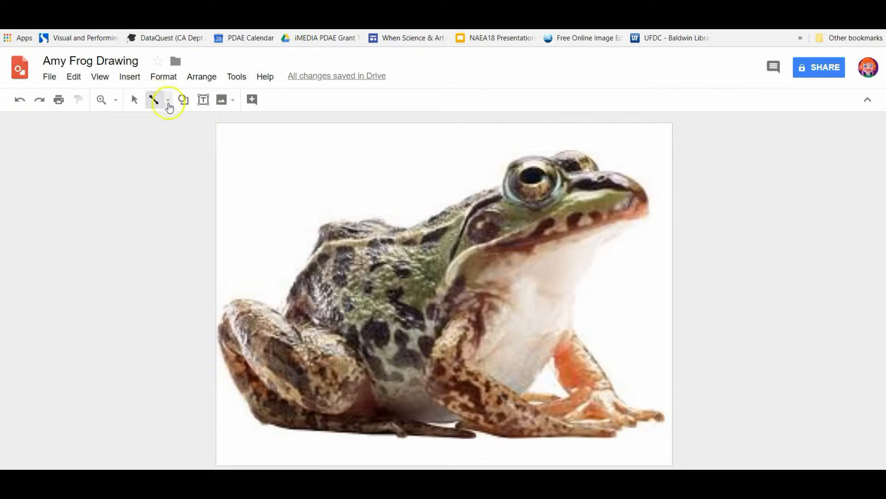
left_click(154, 100)
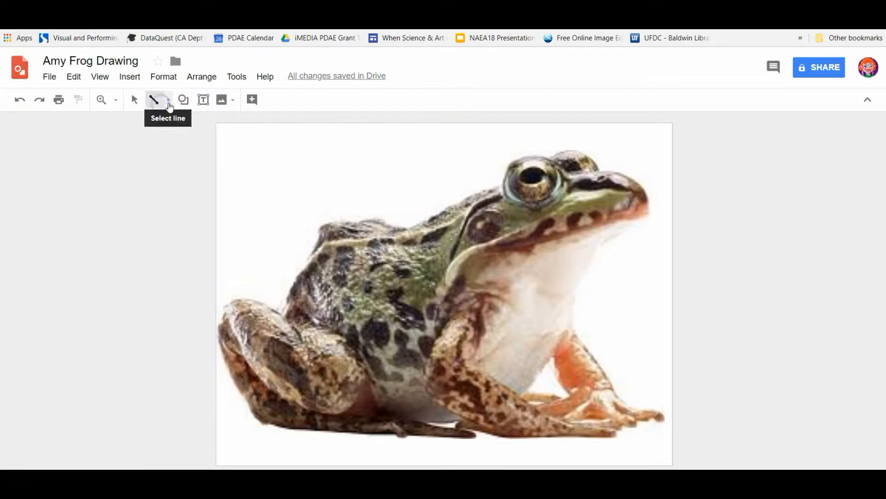
left_click(168, 105)
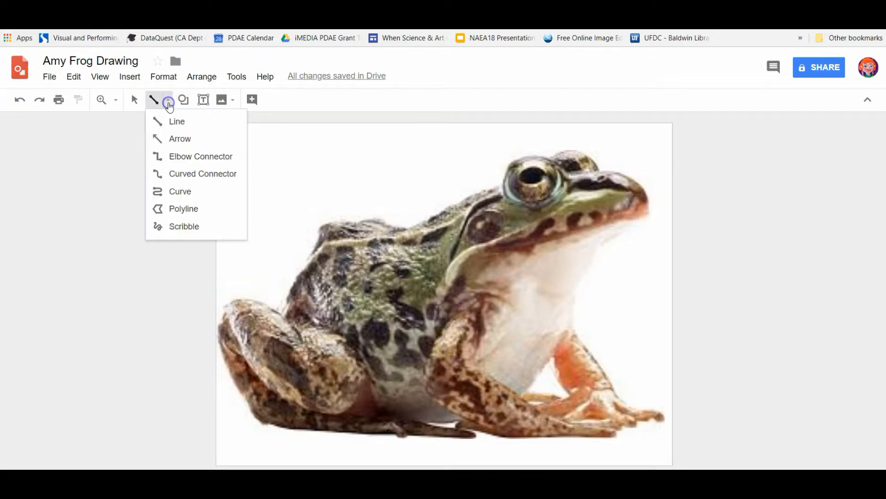
left_click(185, 195)
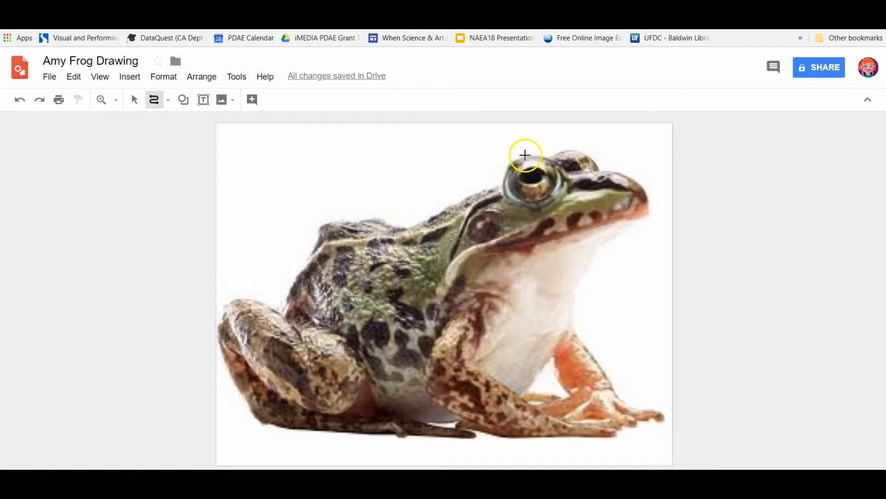
left_click(522, 158)
left_click(510, 162)
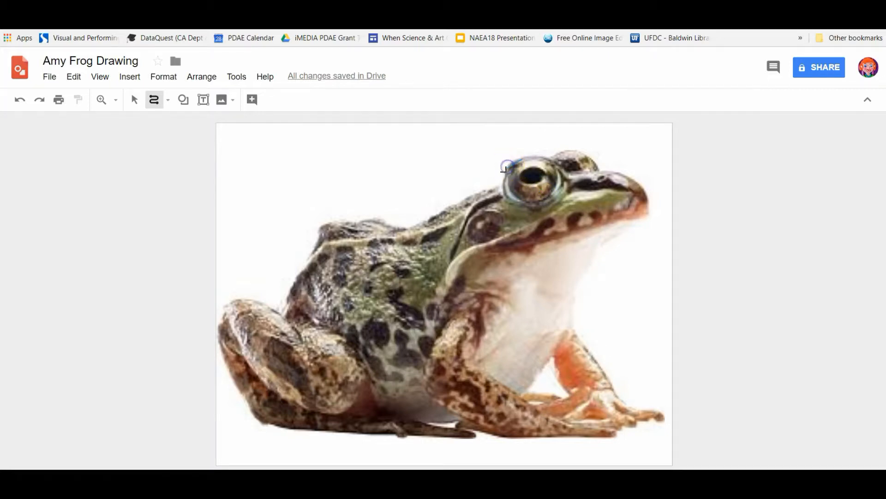
left_click(530, 205)
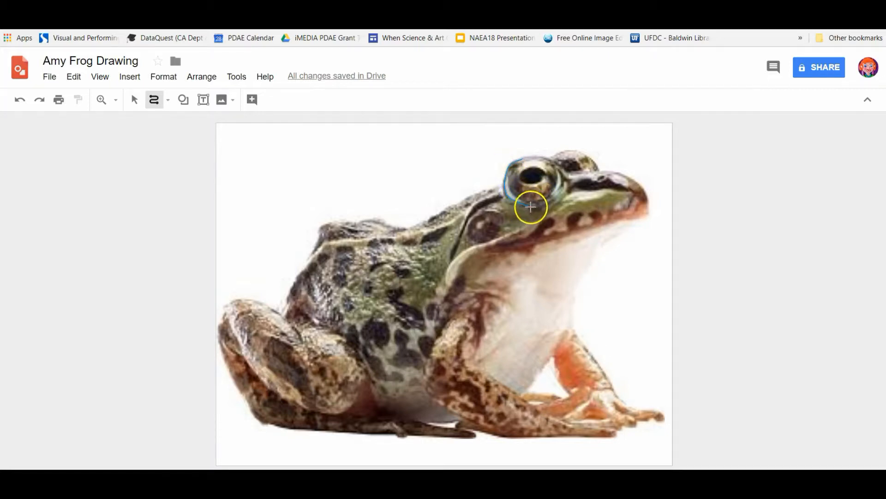
left_click(560, 197)
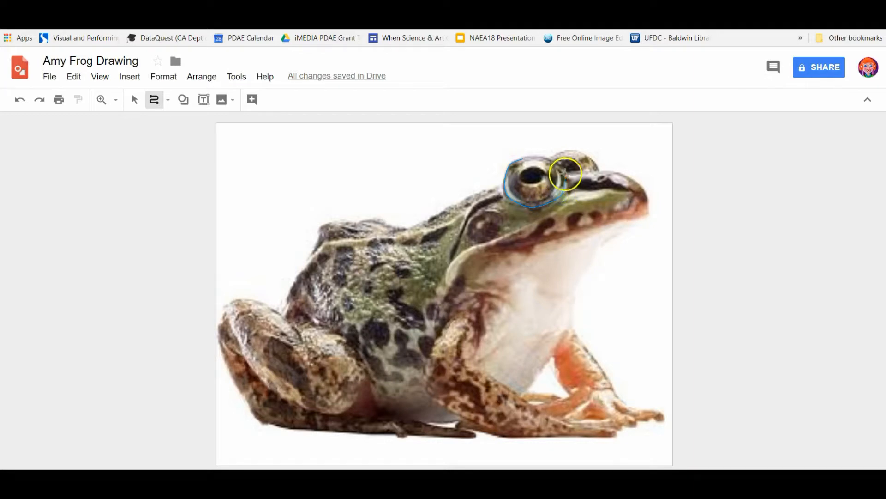
left_click(540, 156)
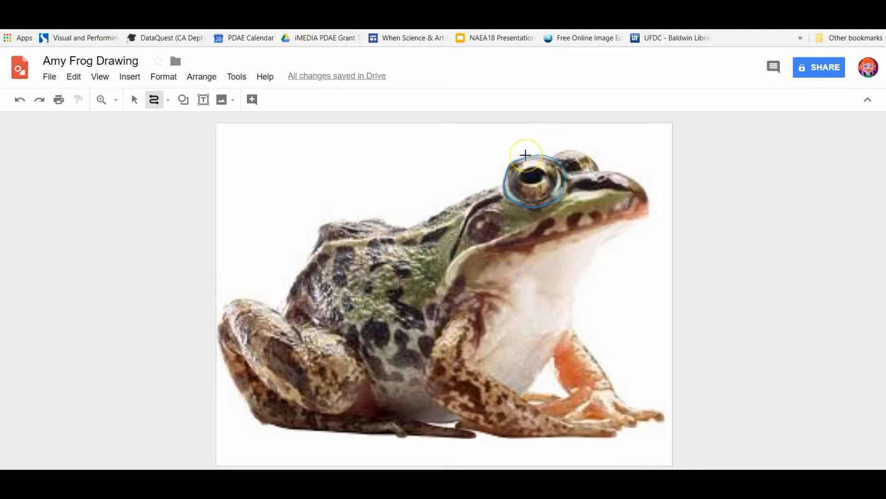
left_click(526, 154)
left_click(529, 193)
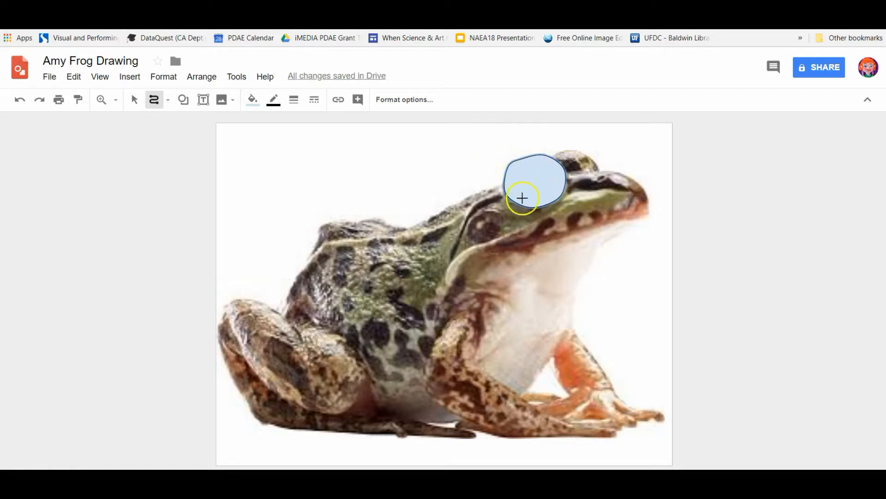
Step: Give the eye outline a transparent fill, a black line colour and a 12px line weight
left_click(252, 100)
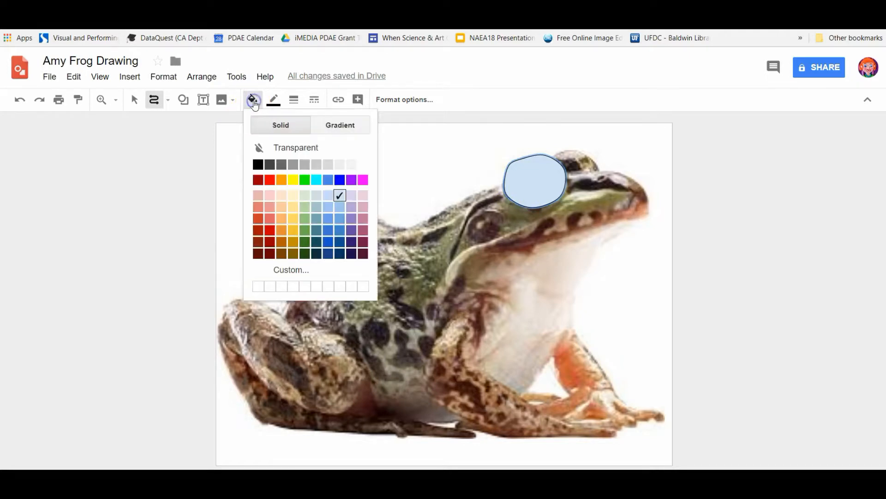
left_click(290, 155)
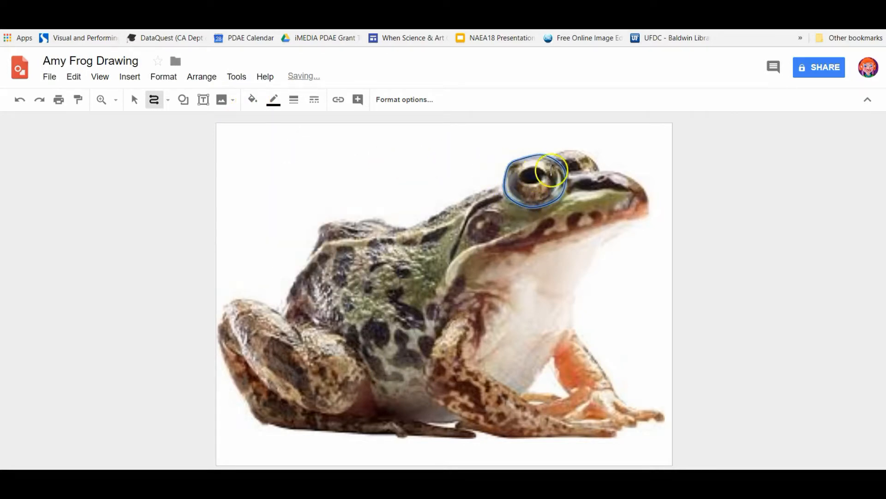
left_click(273, 100)
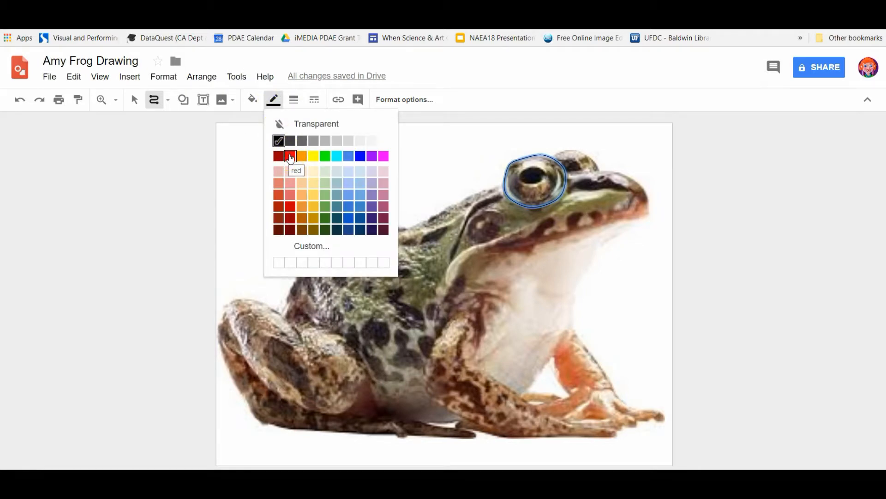
left_click(279, 140)
left_click(293, 100)
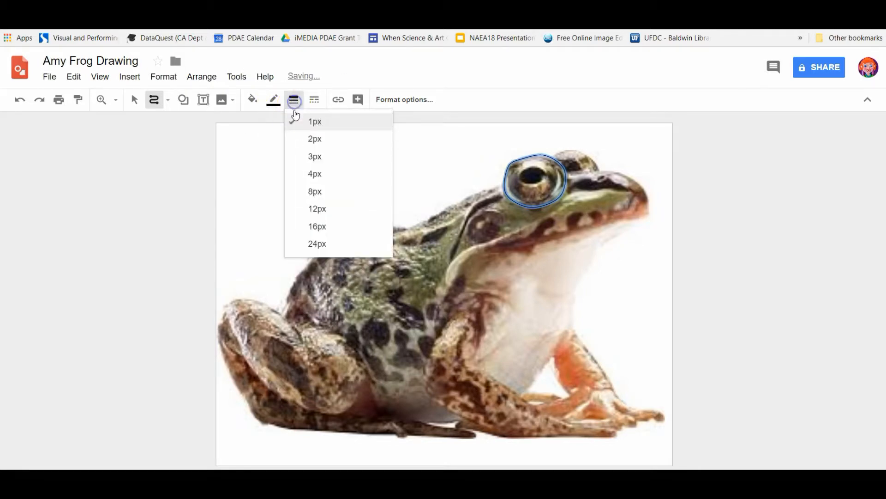
left_click(318, 209)
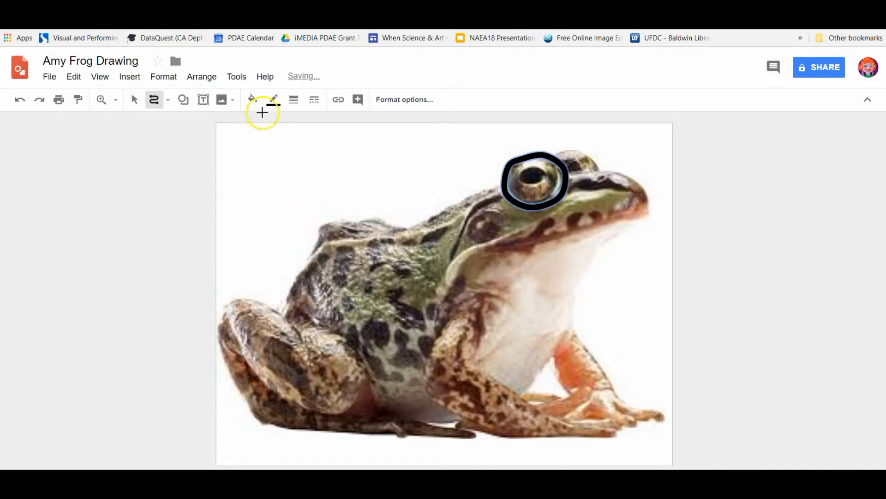
Step: Trace the visible part of the frog's far eye with the Curve tool, from the near eye's edge around to its top
left_click(155, 101)
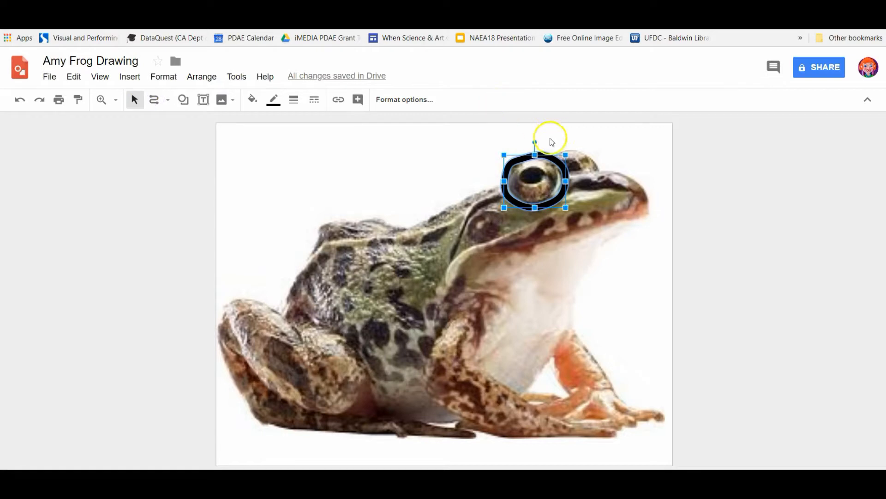
left_click(151, 104)
mouse_move(570, 172)
left_mouse_down()
mouse_move(602, 170)
mouse_move(596, 155)
mouse_move(556, 153)
left_mouse_up()
left_click(556, 153)
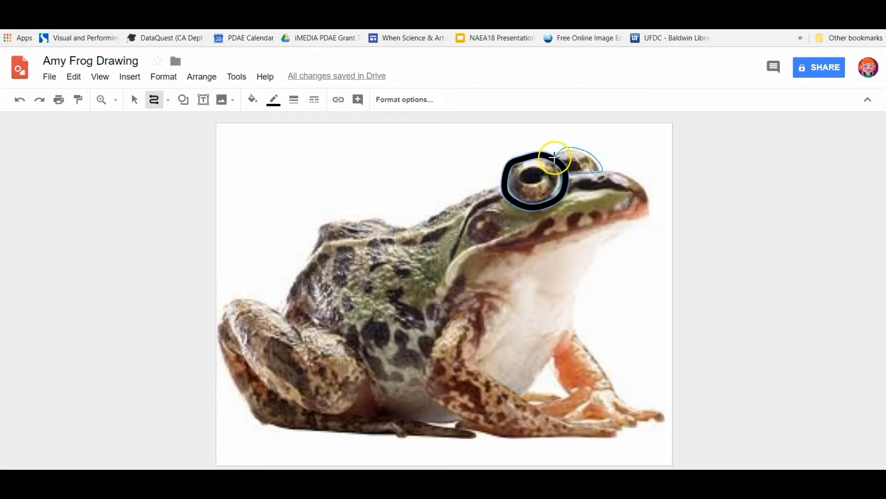
double_click(553, 157)
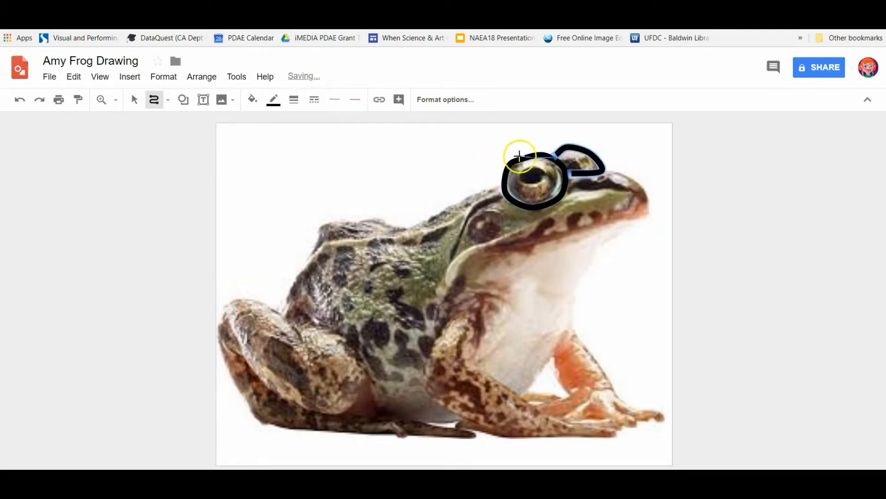
left_click(554, 156)
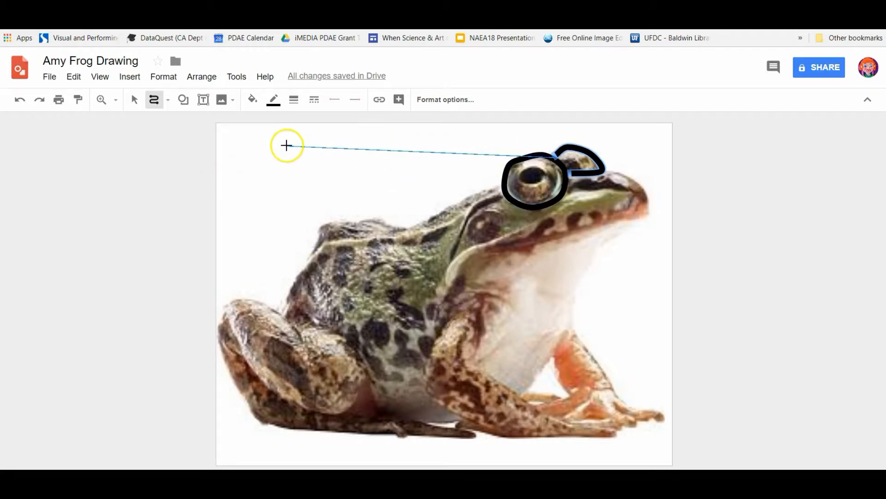
Step: Discard the stray curve segment started at the frog's far eye and return to the Select tool
double_click(286, 145)
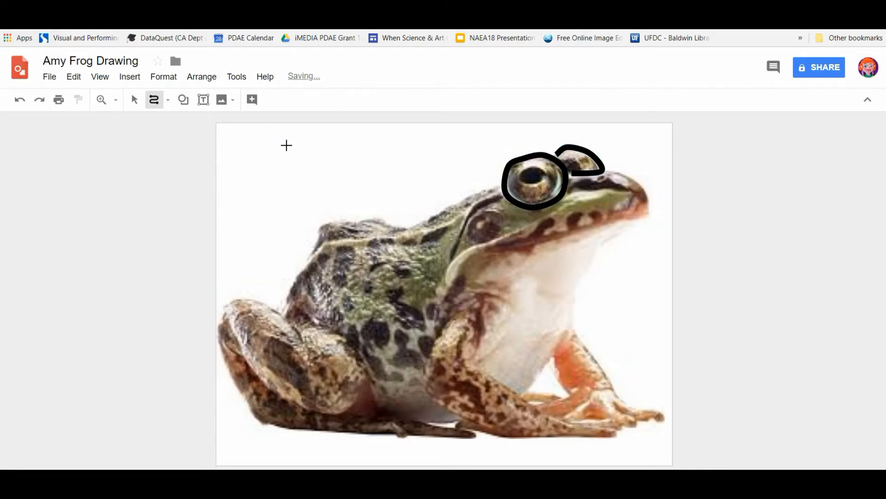
left_click_drag(286, 146, 134, 101)
left_click(134, 102)
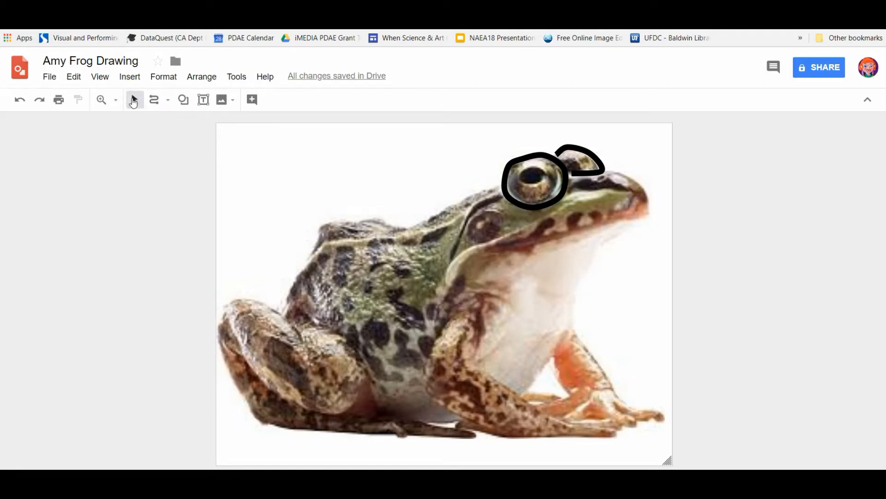
Step: Trace the frog's back with the Curve tool, from the near eye's edge over the hump down to the hind leg
left_click(152, 101)
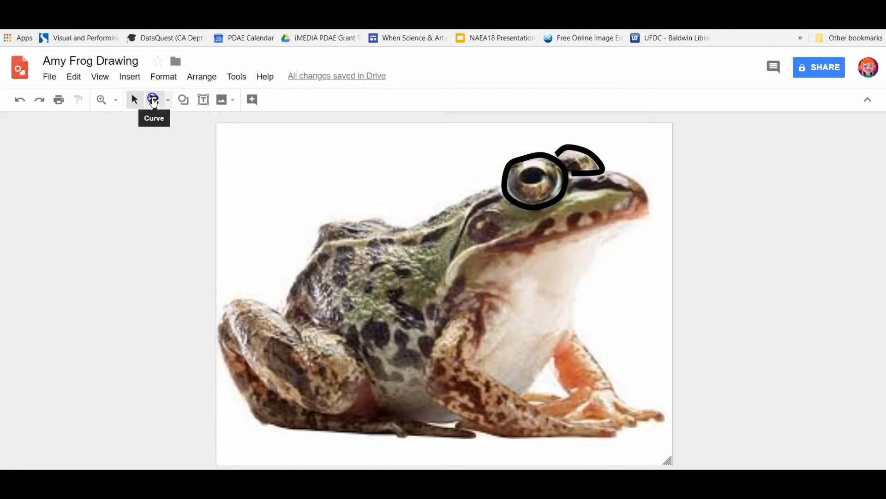
left_click_drag(501, 181, 448, 202)
left_click(448, 203)
left_click(399, 227)
left_click(372, 217)
left_click(330, 222)
left_click(284, 307)
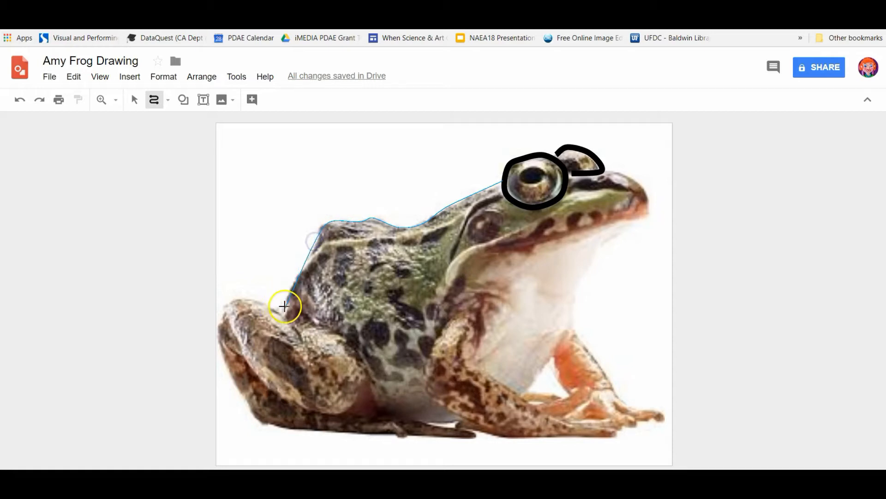
Step: Continue the curve over the knee, around the hind leg's outer edge and along the foot's underside to the toe tip
left_click(240, 296)
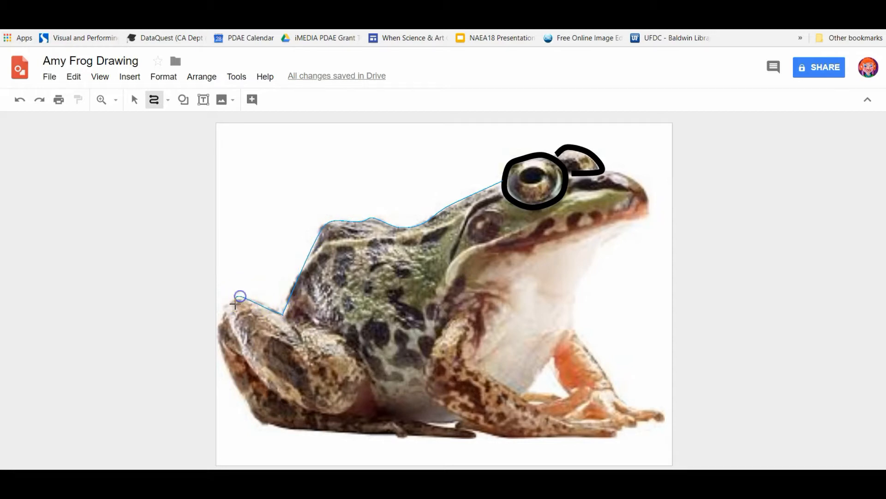
left_click(223, 311)
left_click(225, 369)
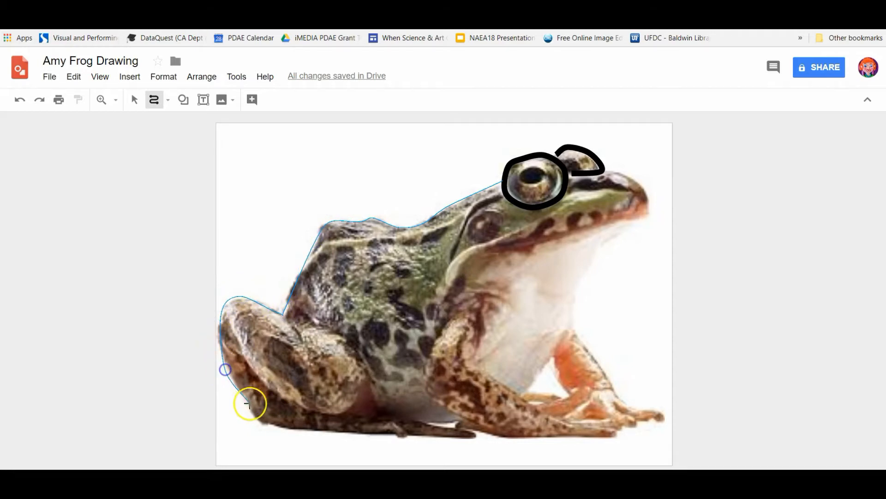
left_click(263, 420)
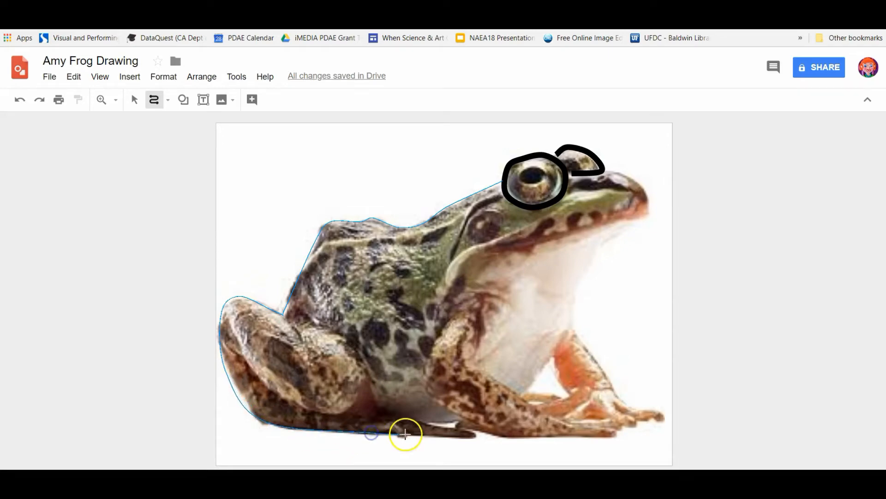
left_click(447, 435)
left_click(473, 438)
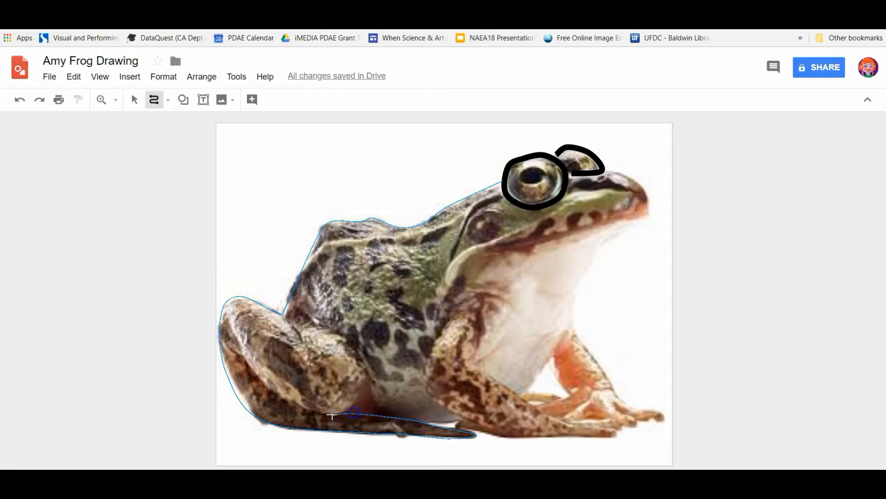
Step: Continue the curve back along the foot's top and around the thigh to the hip, finish it and set its line weight to 8px
left_click(298, 407)
left_click(260, 374)
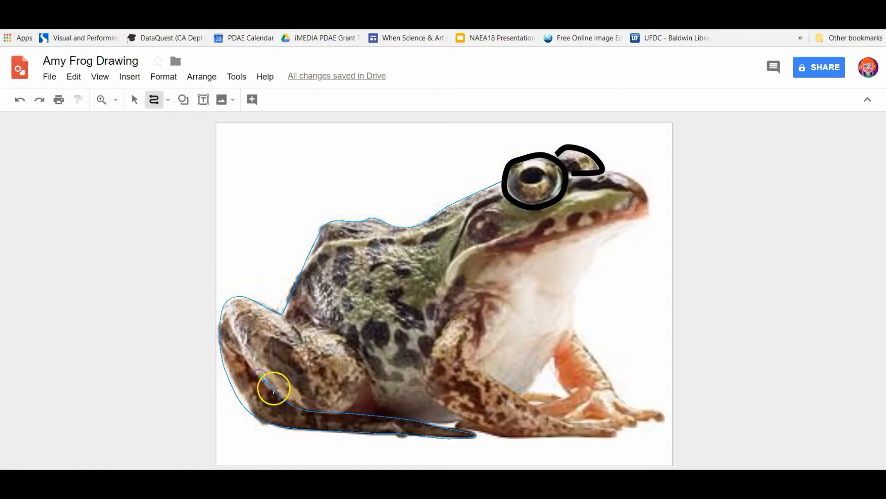
left_click(306, 406)
left_click(358, 403)
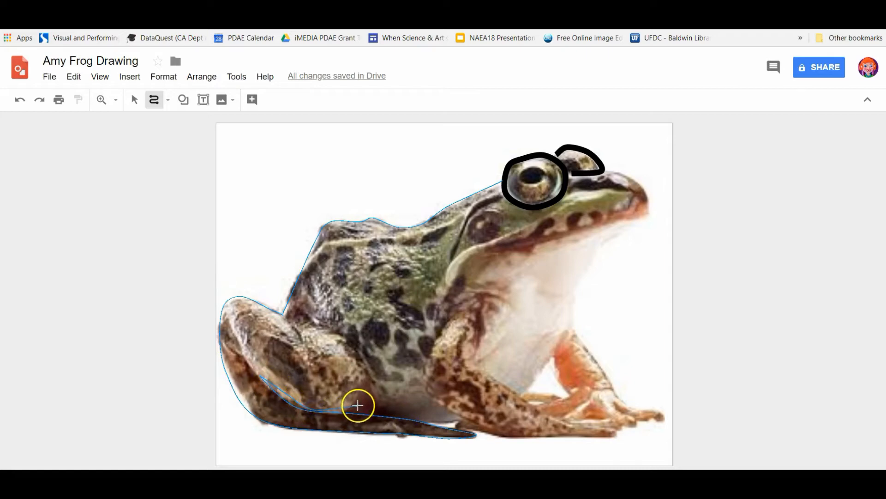
double_click(327, 324)
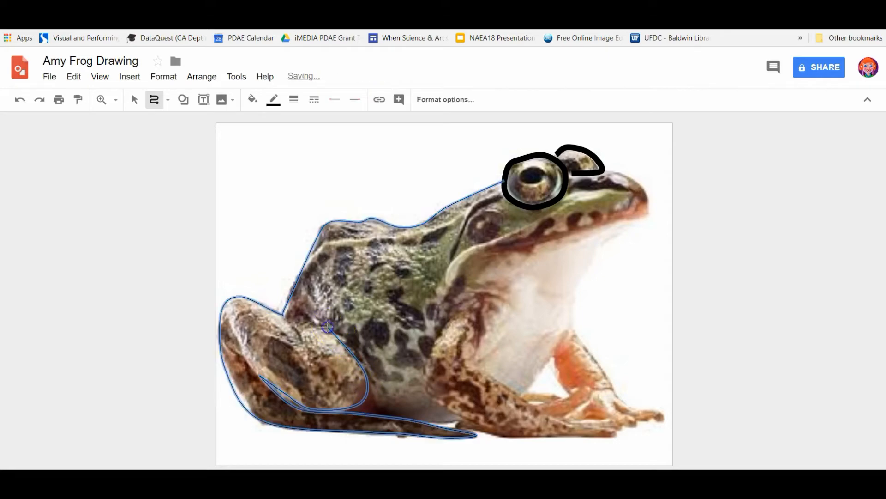
left_click(295, 100)
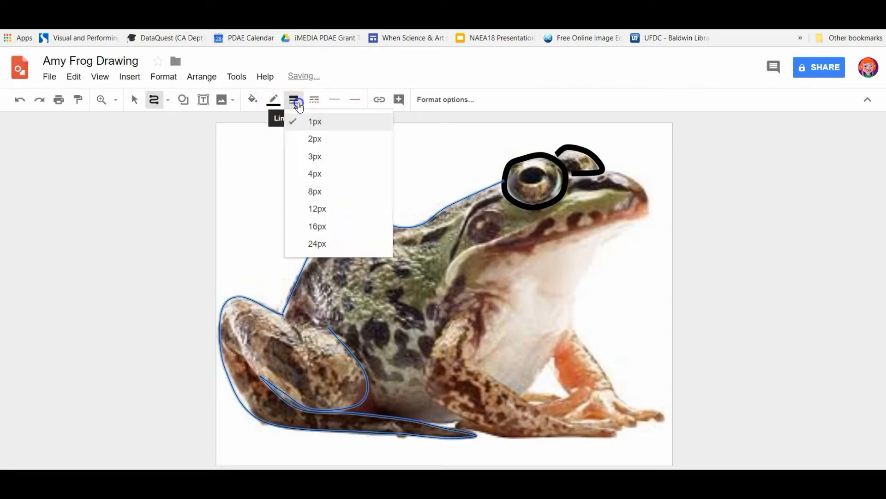
left_click(316, 191)
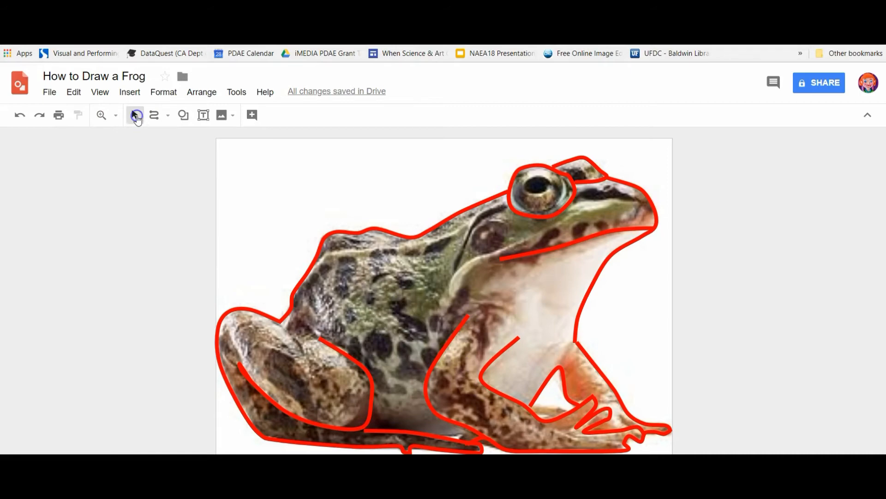
Step: Delete the frog photo from behind the red outlines, keeping only the line drawing
left_click(406, 291)
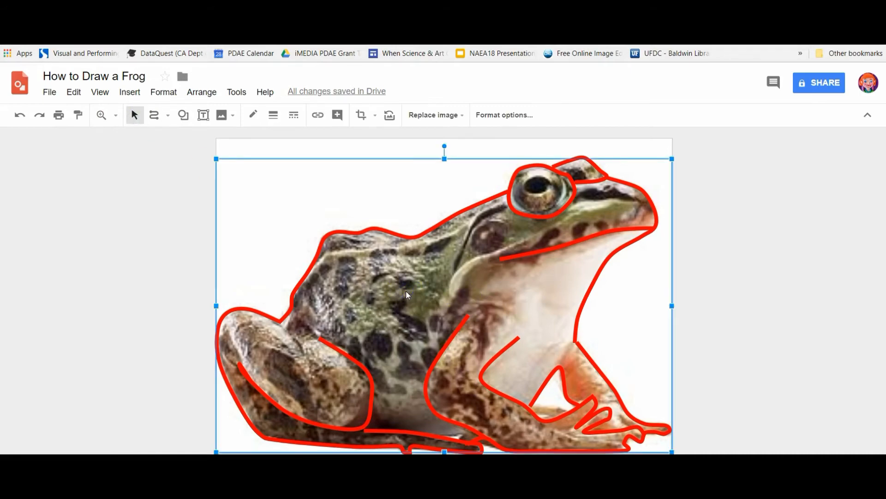
key("Delete")
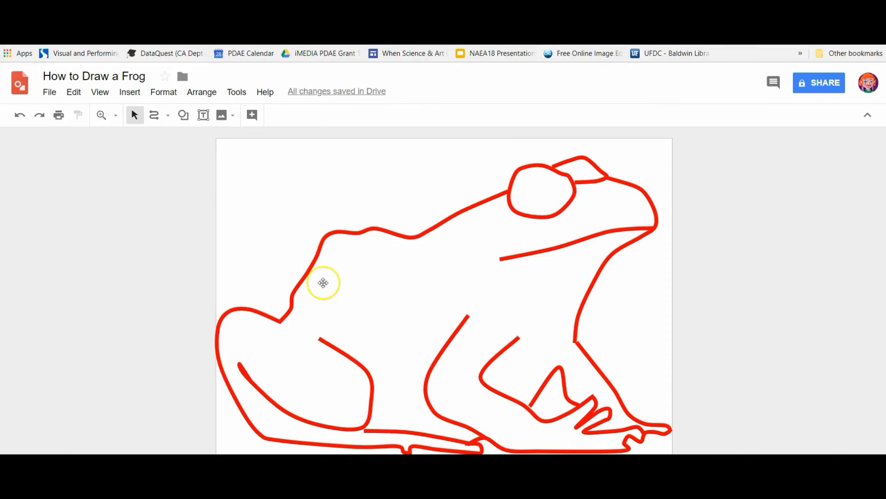
Step: Print one copy of the finished frog line drawing in black and white, fitted to the page
left_click(51, 92)
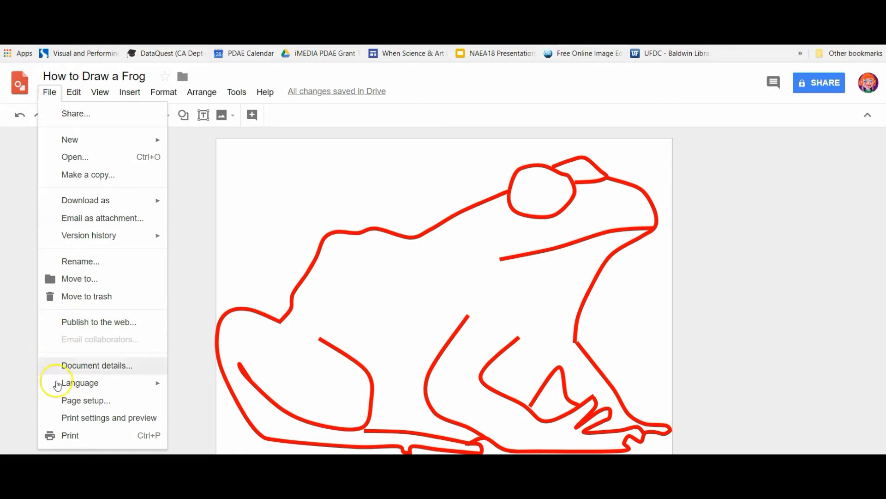
left_click(70, 435)
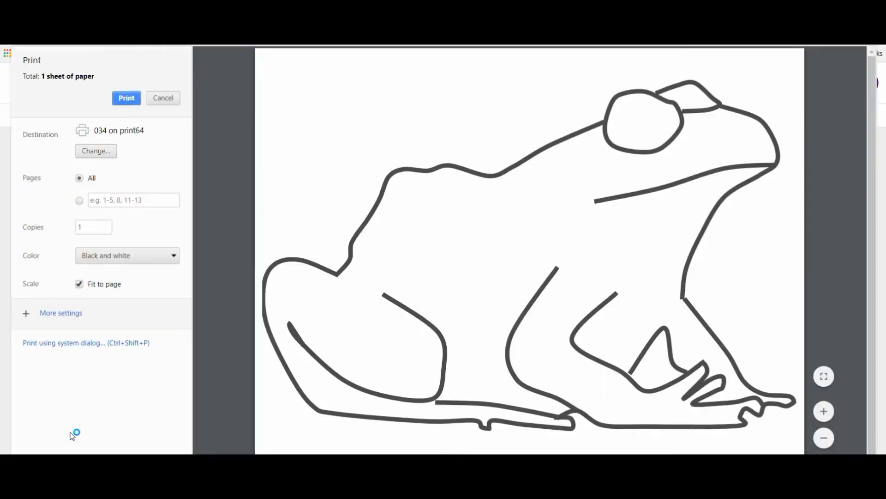
left_click(122, 98)
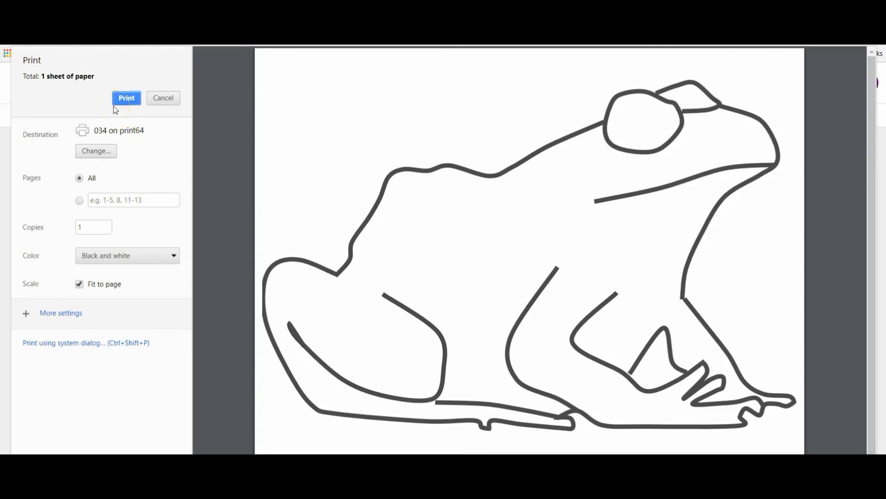
left_click(119, 102)
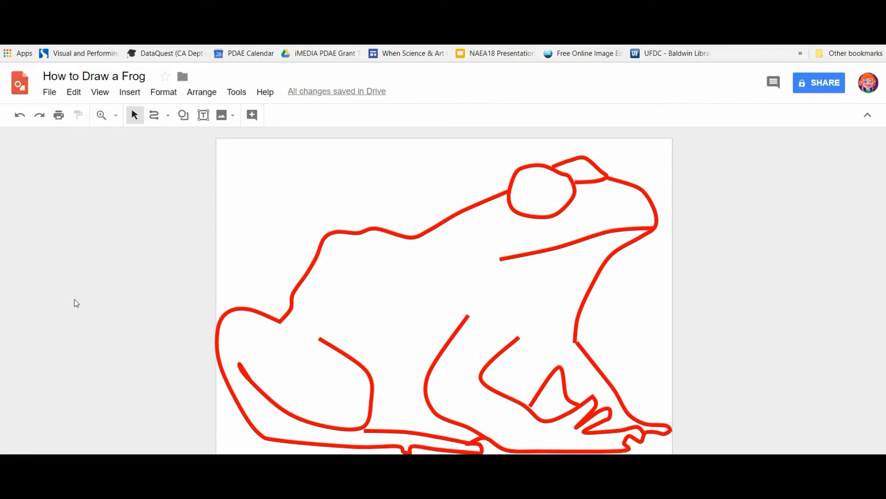
left_click(40, 400)
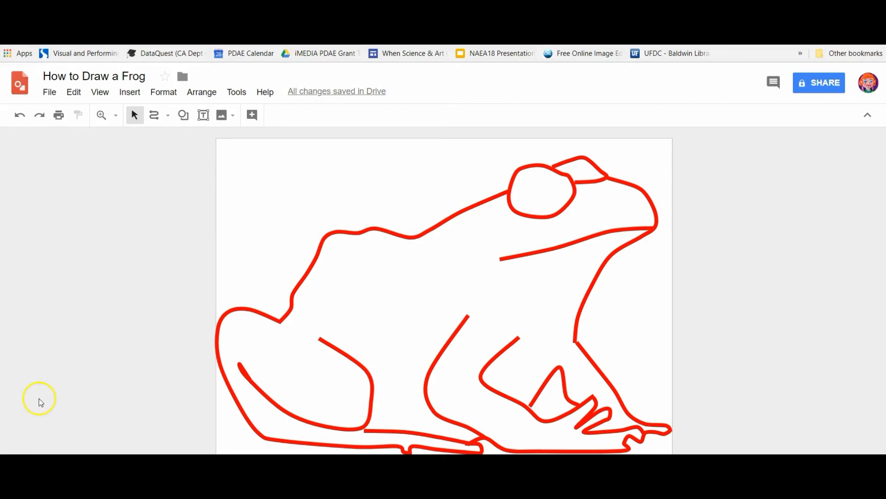